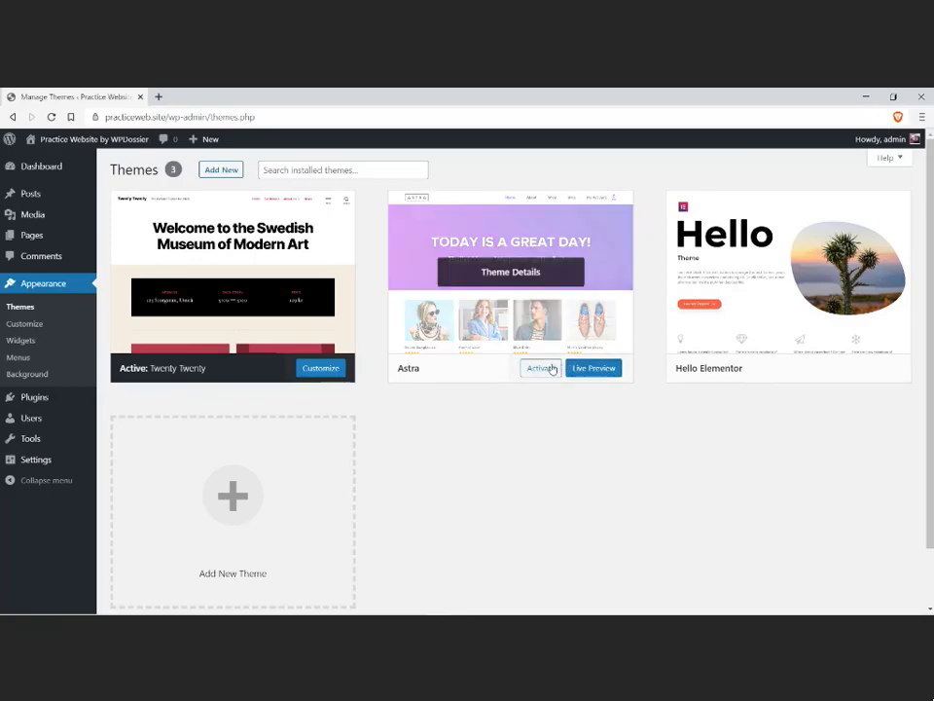
Activate the Astra theme and open its Starter Templates library.
{"action": "left_click", "coordinate": [543, 368]}
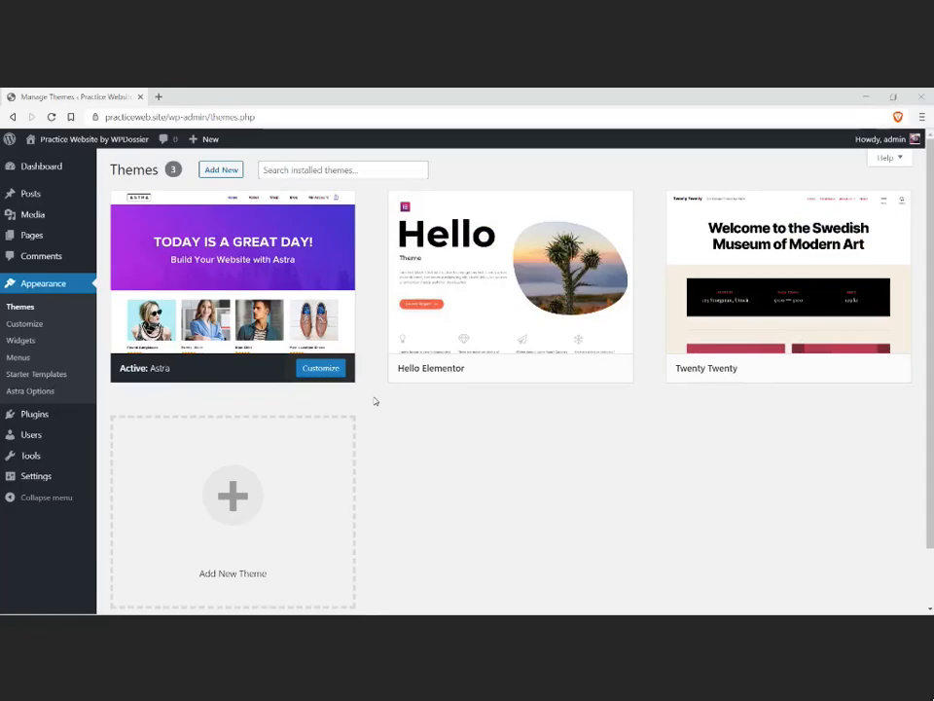
{"action": "left_click", "coordinate": [38, 288]}
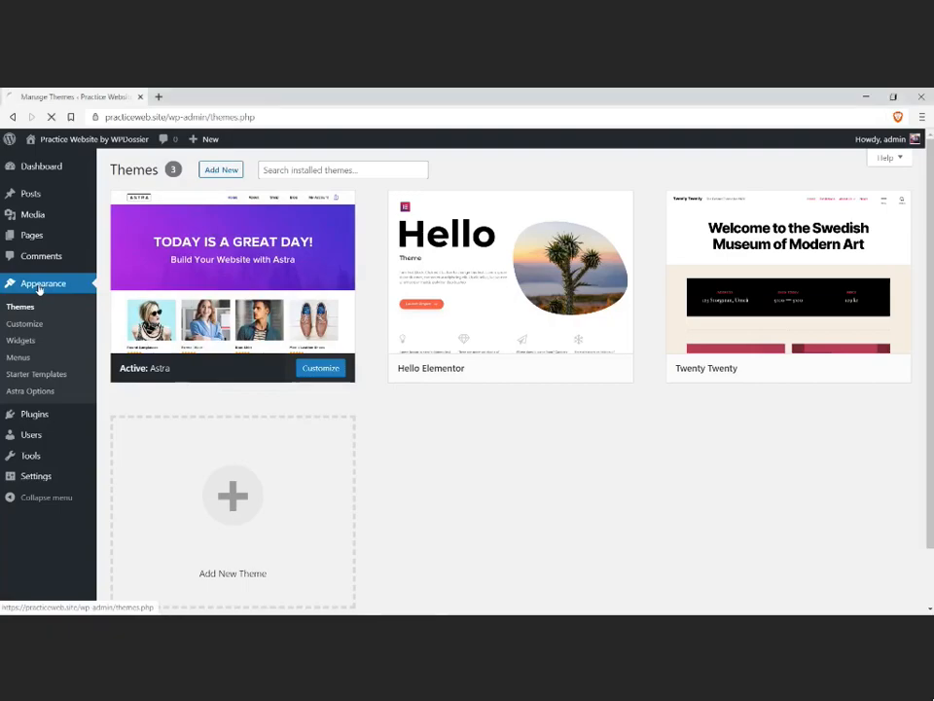
{"action": "left_click", "coordinate": [33, 375]}
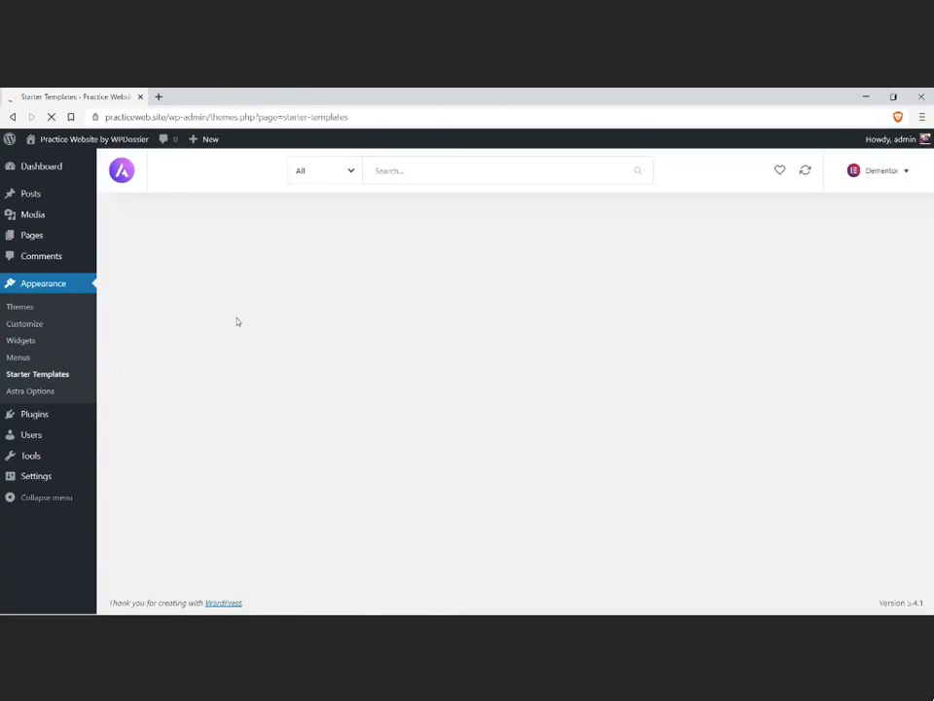
Browse the starter template gallery and examine the Outdoor Adventure and Health Coach templates, returning to the gallery after each.
{"action": "scroll", "coordinate": [249, 341], "scroll_direction": "down", "scroll_amount": 2}
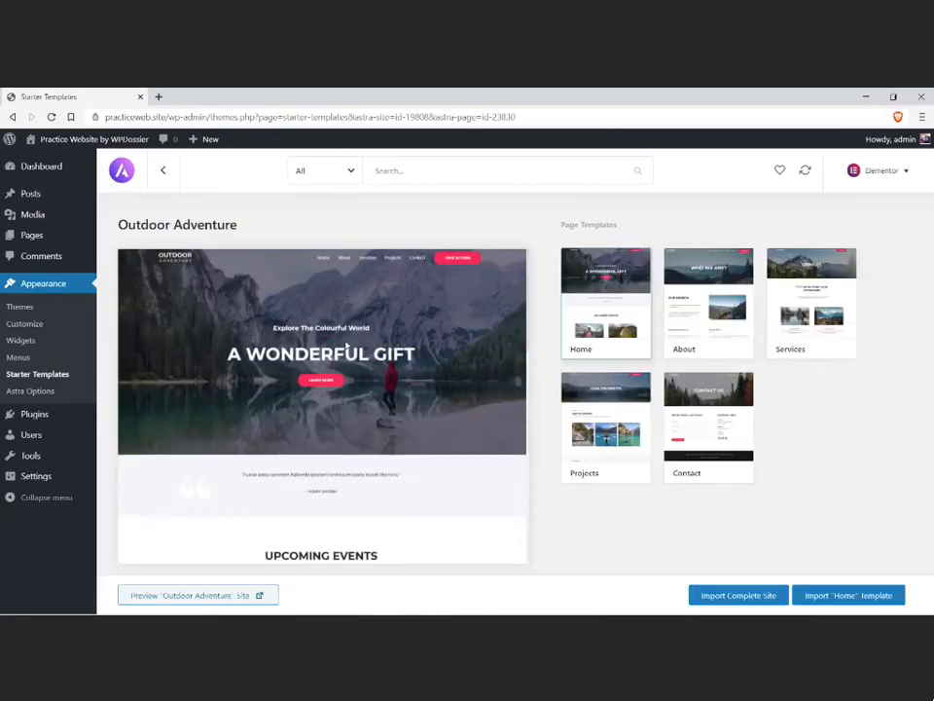
{"action": "left_click", "coordinate": [165, 175]}
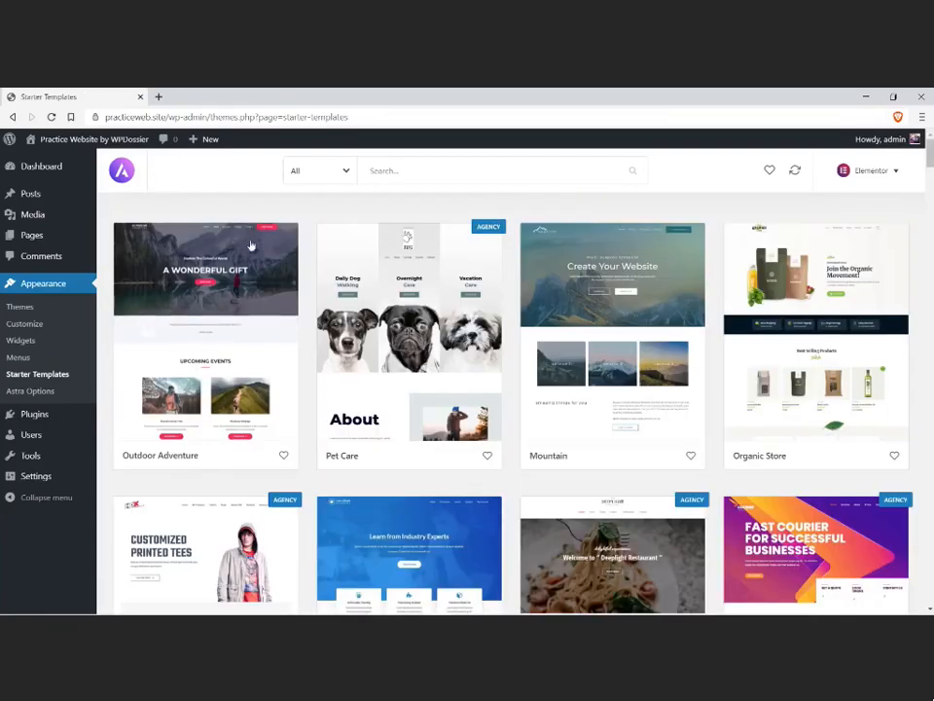
{"action": "scroll", "coordinate": [308, 331], "scroll_direction": "down", "scroll_amount": 2}
{"action": "scroll", "coordinate": [308, 333], "scroll_direction": "down", "scroll_amount": 4}
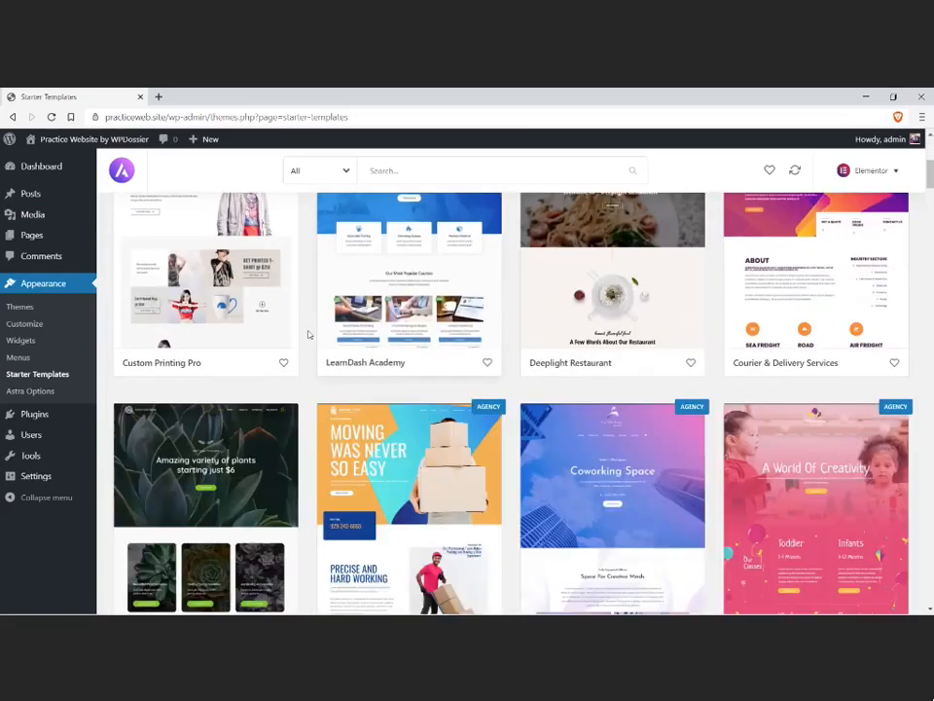
{"action": "scroll", "coordinate": [309, 334], "scroll_direction": "down", "scroll_amount": 4}
{"action": "scroll", "coordinate": [308, 334], "scroll_direction": "down", "scroll_amount": 5}
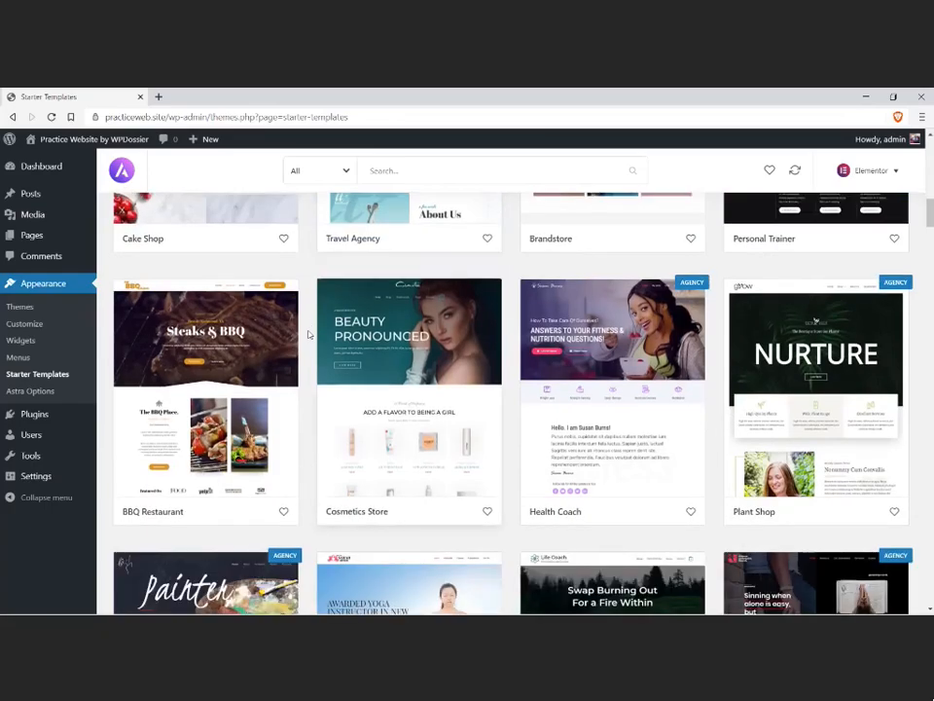
{"action": "scroll", "coordinate": [309, 334], "scroll_direction": "down", "scroll_amount": 1}
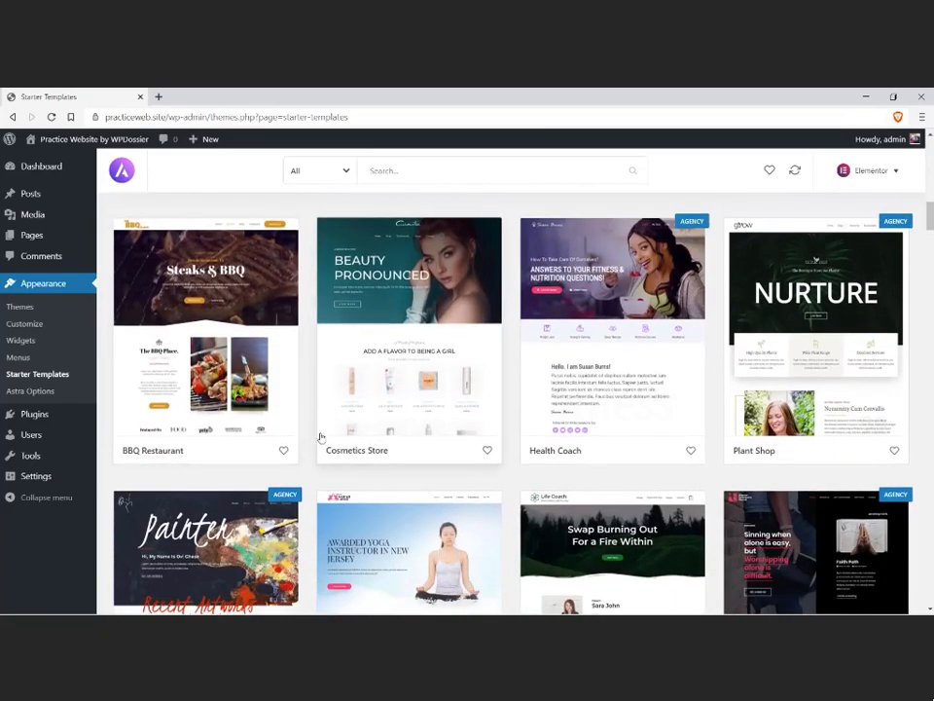
{"action": "scroll", "coordinate": [317, 428], "scroll_direction": "down", "scroll_amount": 1}
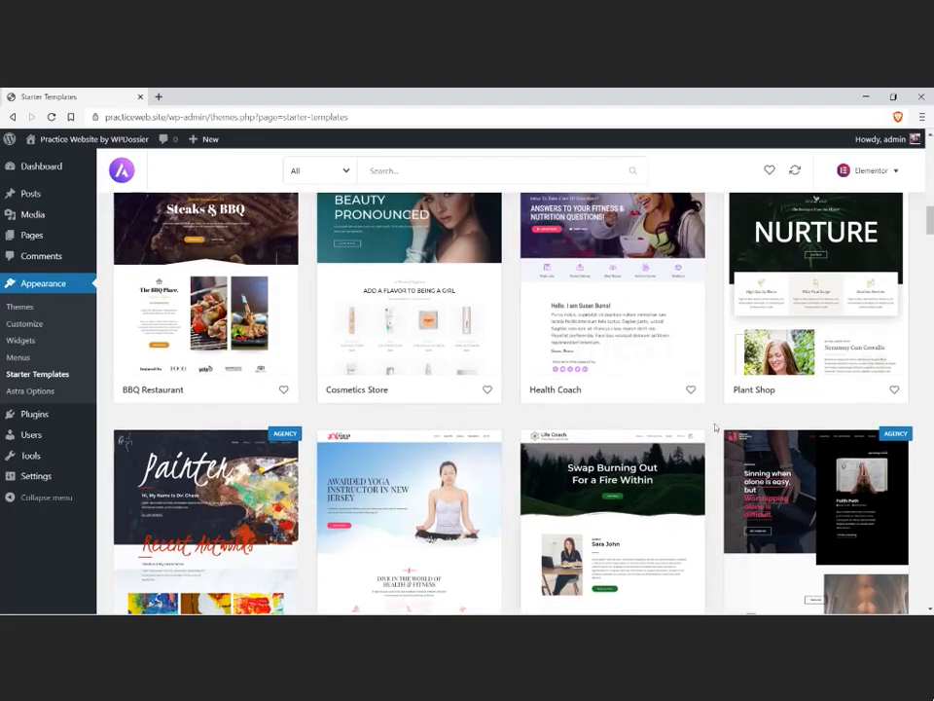
{"action": "scroll", "coordinate": [724, 416], "scroll_direction": "up", "scroll_amount": 1}
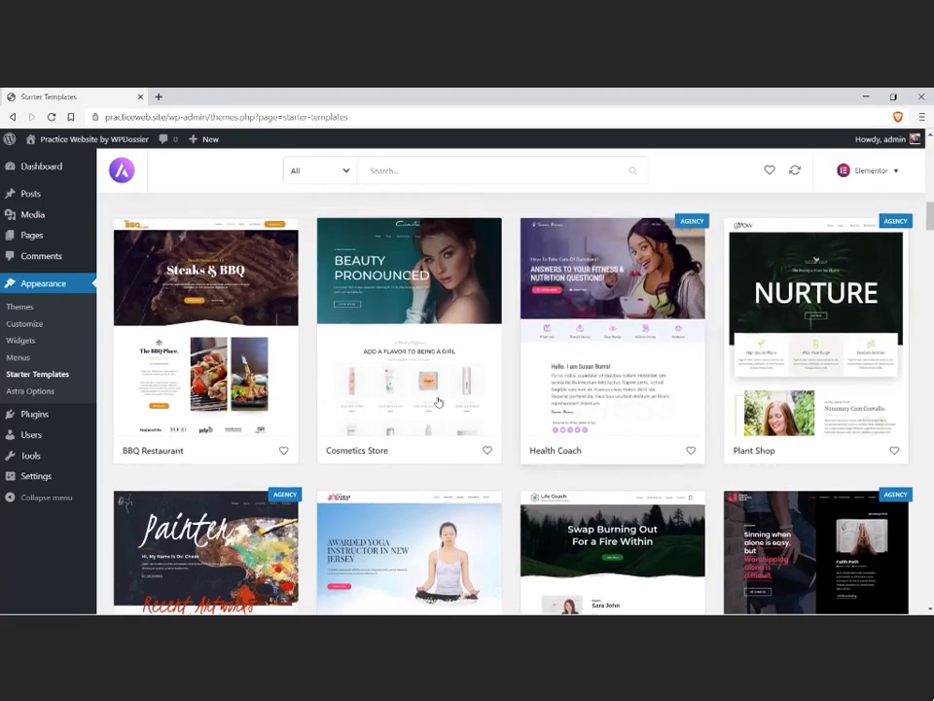
{"action": "left_click", "coordinate": [560, 362]}
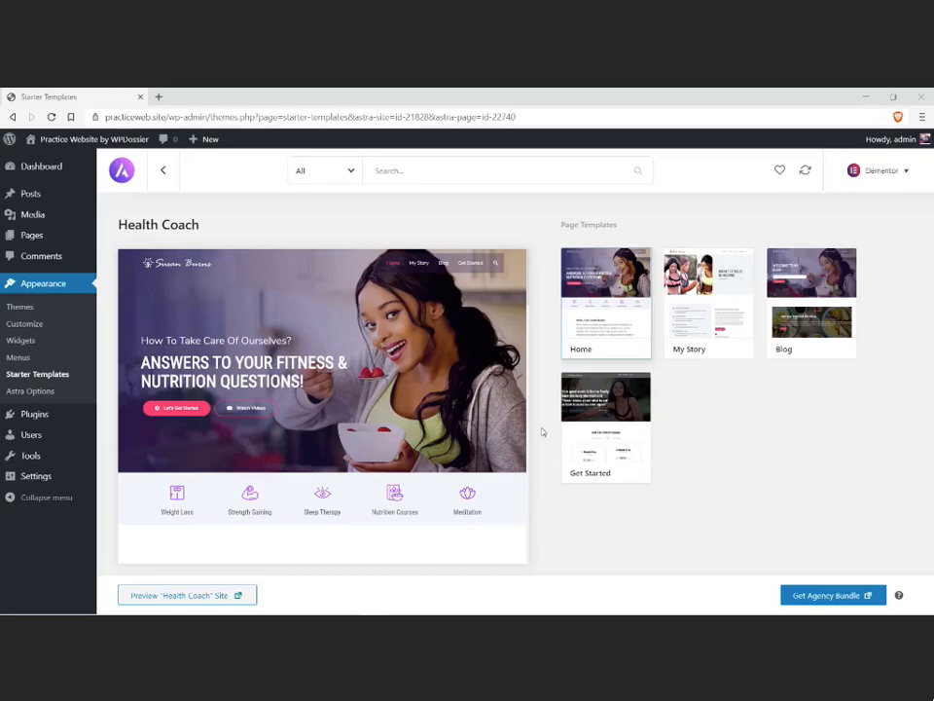
{"action": "left_click", "coordinate": [164, 171]}
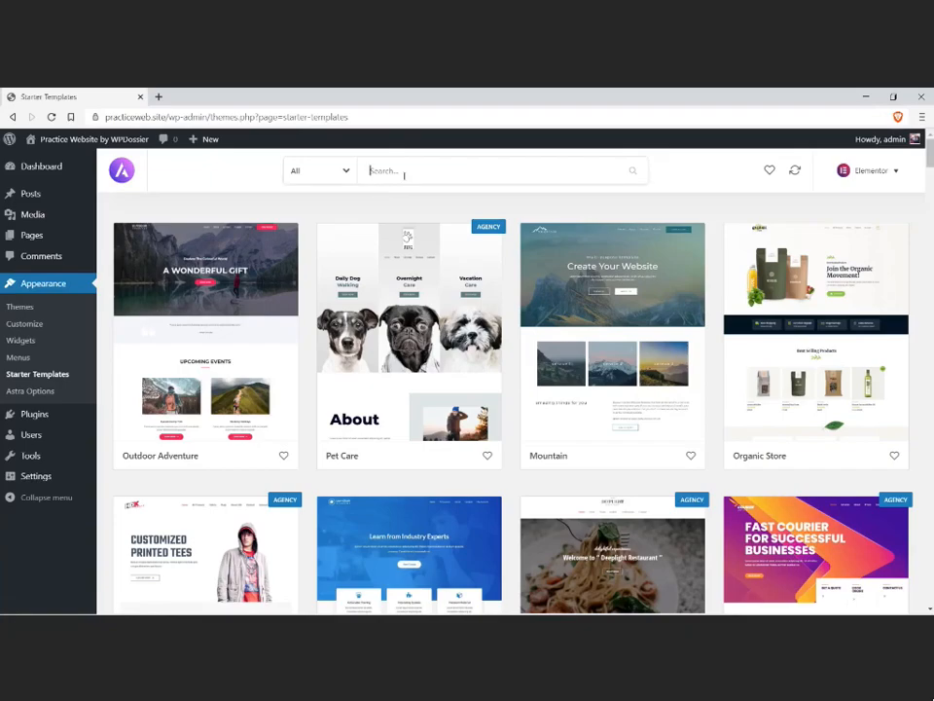
Search the starter templates for "fashion", choose the "Fashion Lifestyle Blog" suggestion and open that template.
{"action": "type", "text": "fashion"}
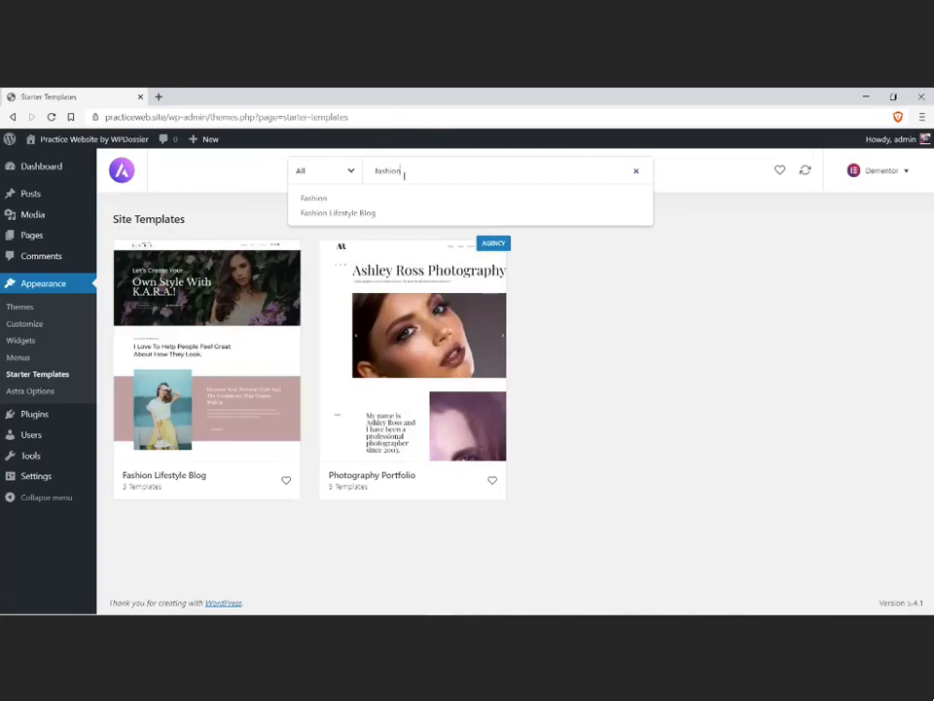
{"action": "left_click", "coordinate": [361, 211]}
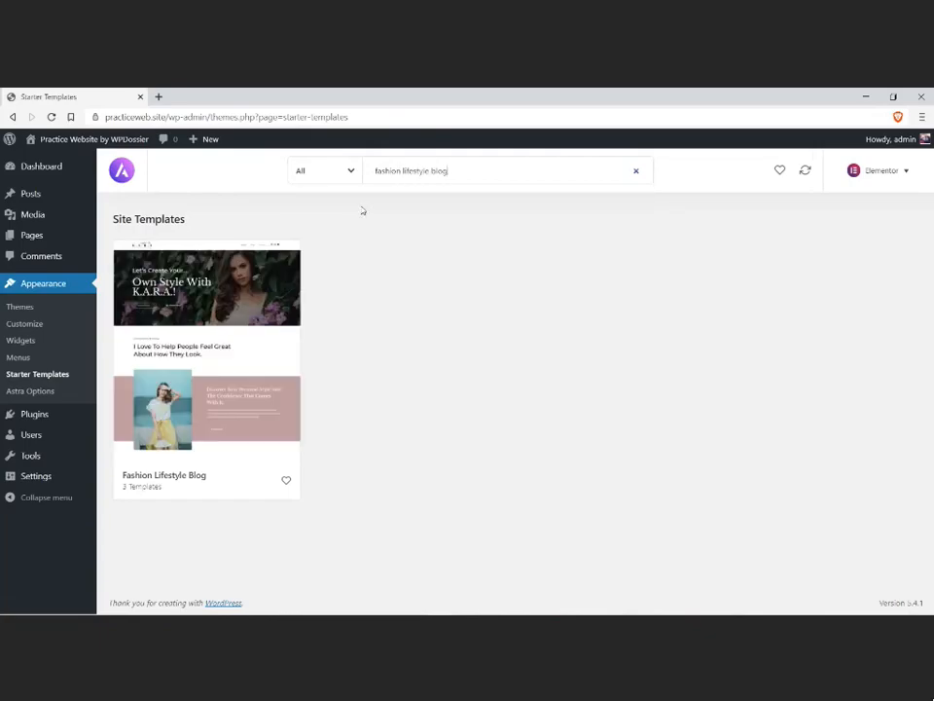
{"action": "left_click", "coordinate": [246, 292]}
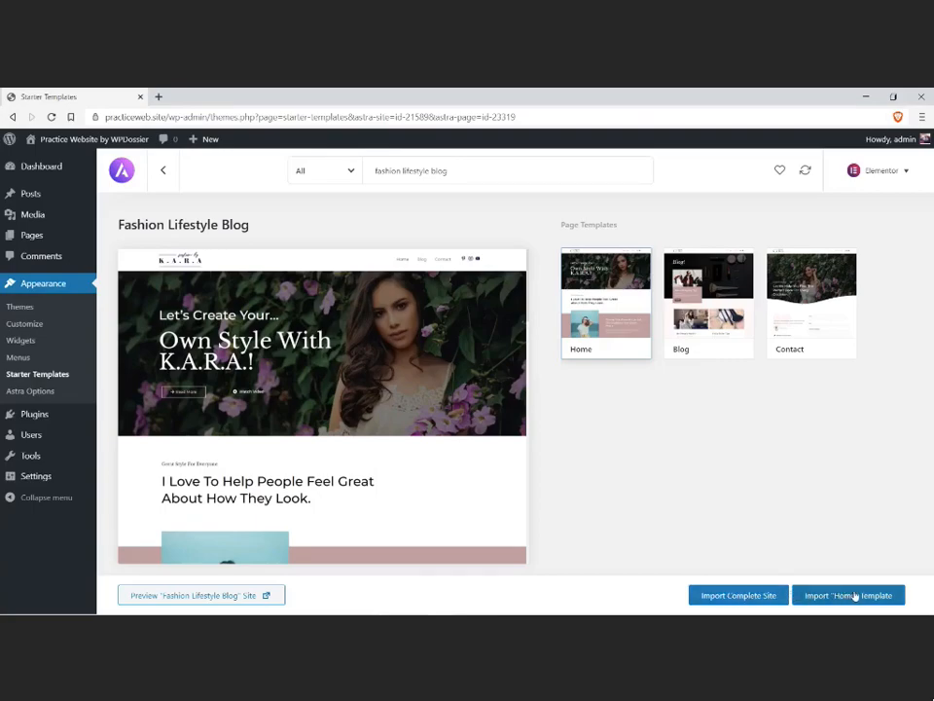
Preview the Blog, Contact and Home page templates of Fashion Lifestyle Blog.
{"action": "left_click", "coordinate": [696, 355]}
{"action": "left_click", "coordinate": [767, 336]}
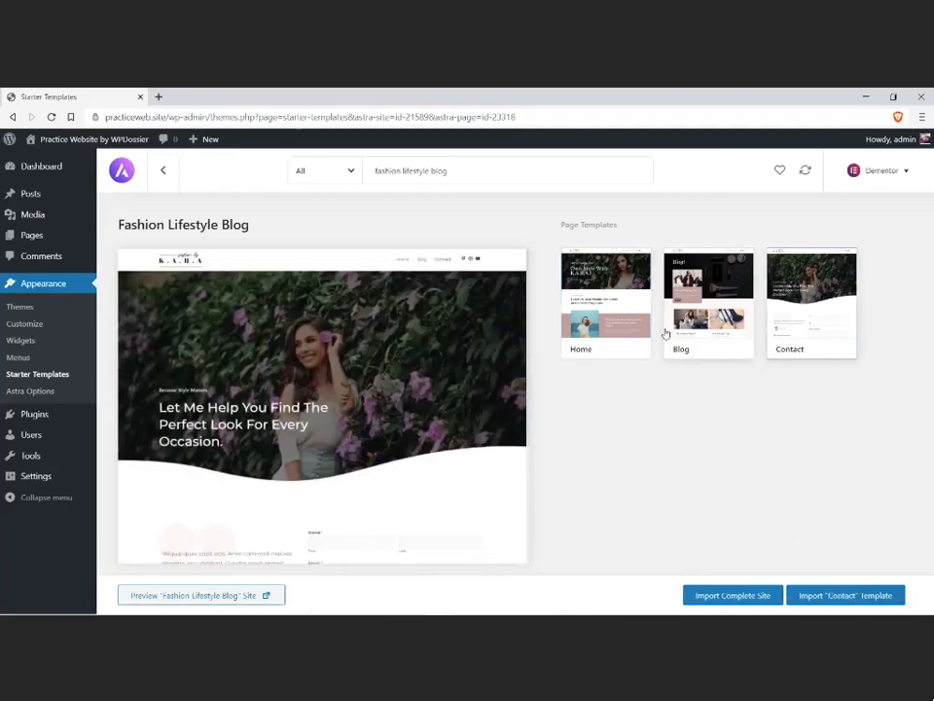
{"action": "left_click", "coordinate": [705, 311]}
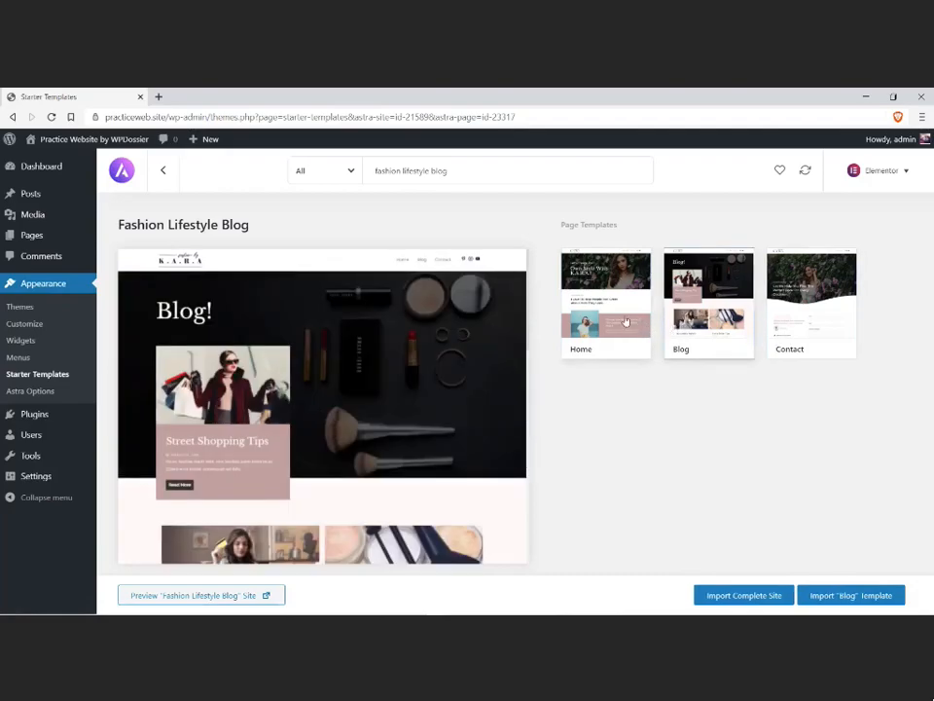
{"action": "left_click", "coordinate": [626, 321]}
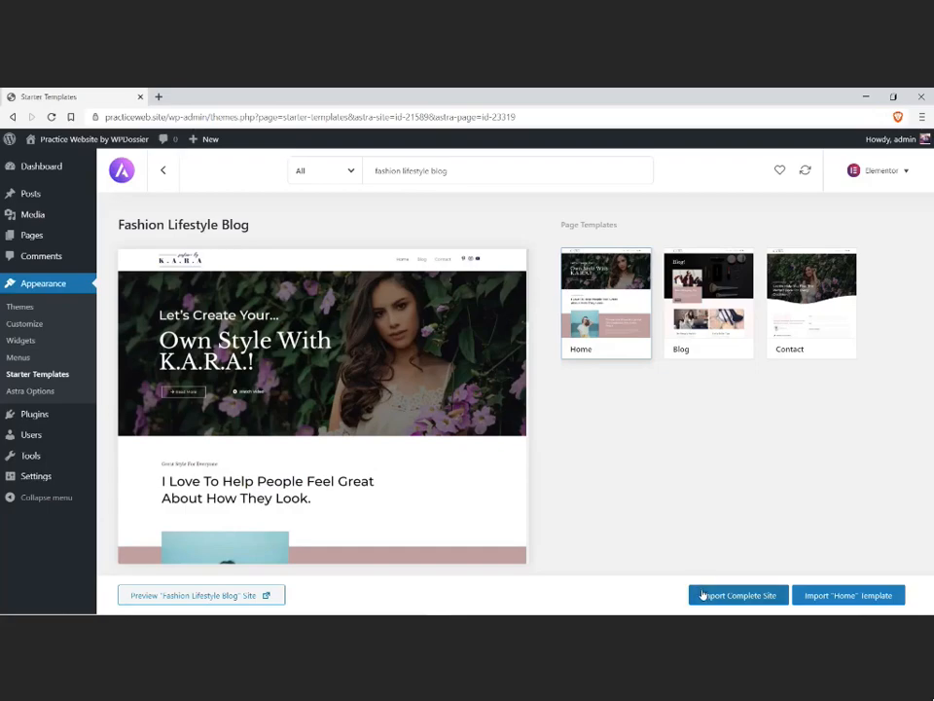
Import the complete Fashion Lifestyle Blog site with customizer settings, widgets, required plugins and content, and open the imported site.
{"action": "left_click", "coordinate": [704, 595]}
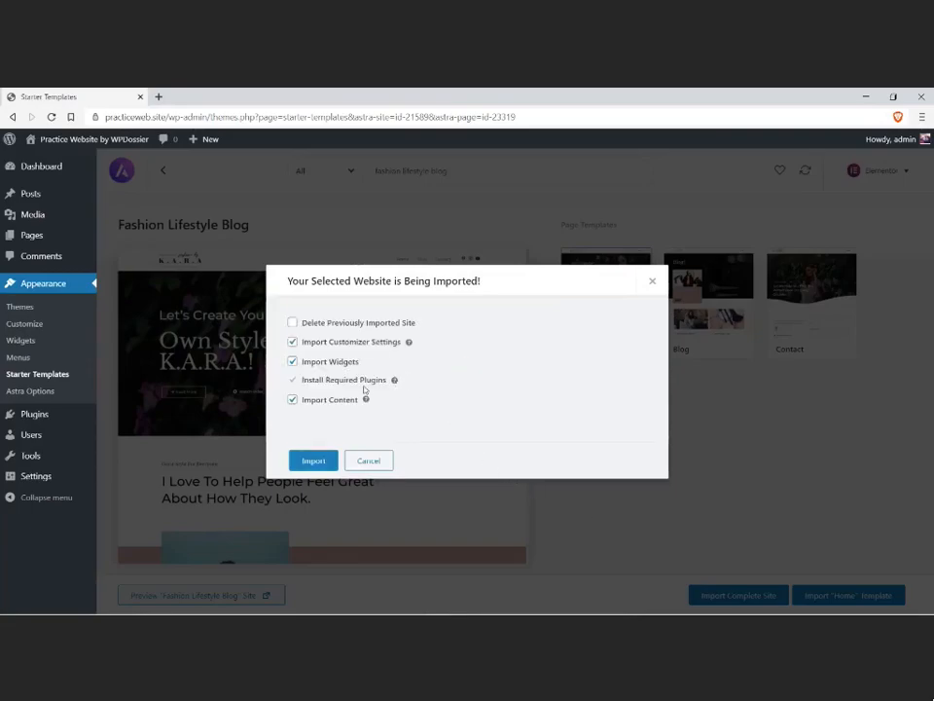
{"action": "left_click", "coordinate": [313, 462]}
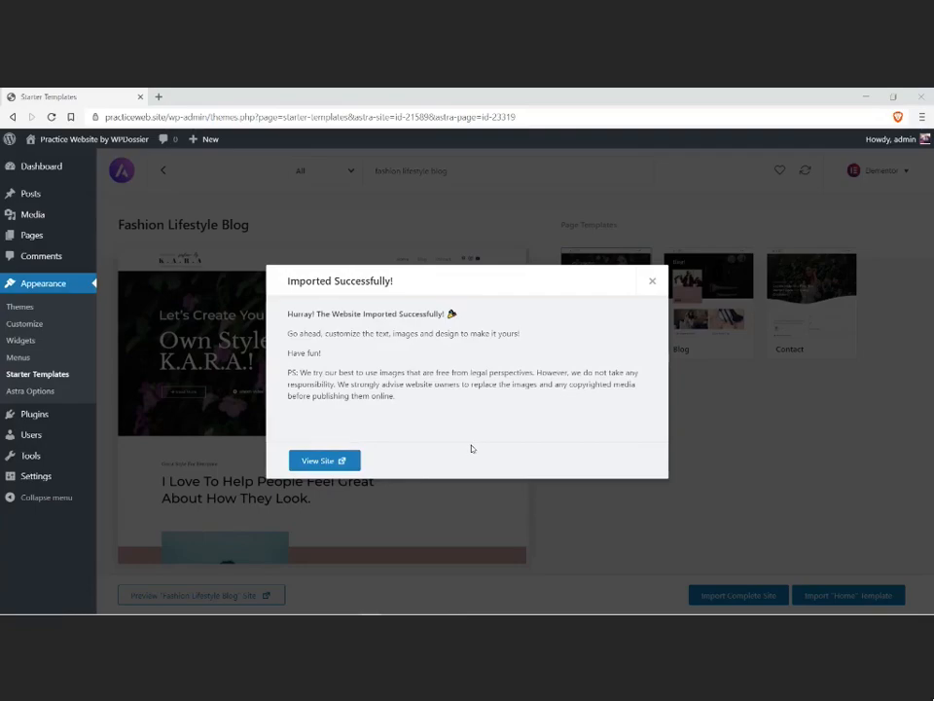
{"action": "left_click", "coordinate": [352, 461]}
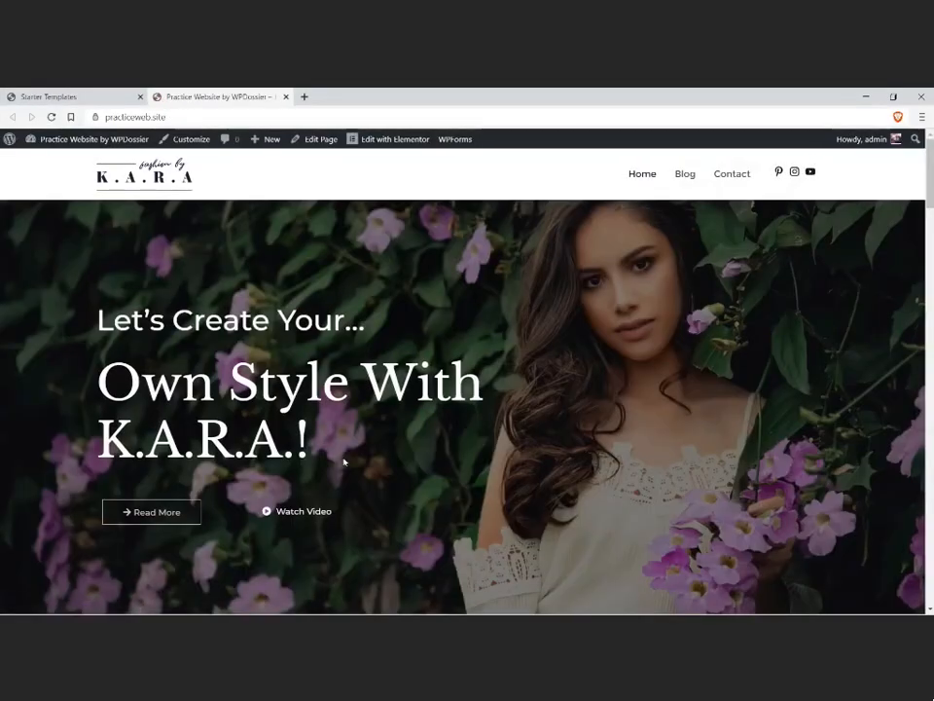
Review the full length of the imported site's Home, Blog and Contact pages, and return to the home page.
{"action": "scroll", "coordinate": [921, 243], "scroll_direction": "down", "scroll_amount": 2}
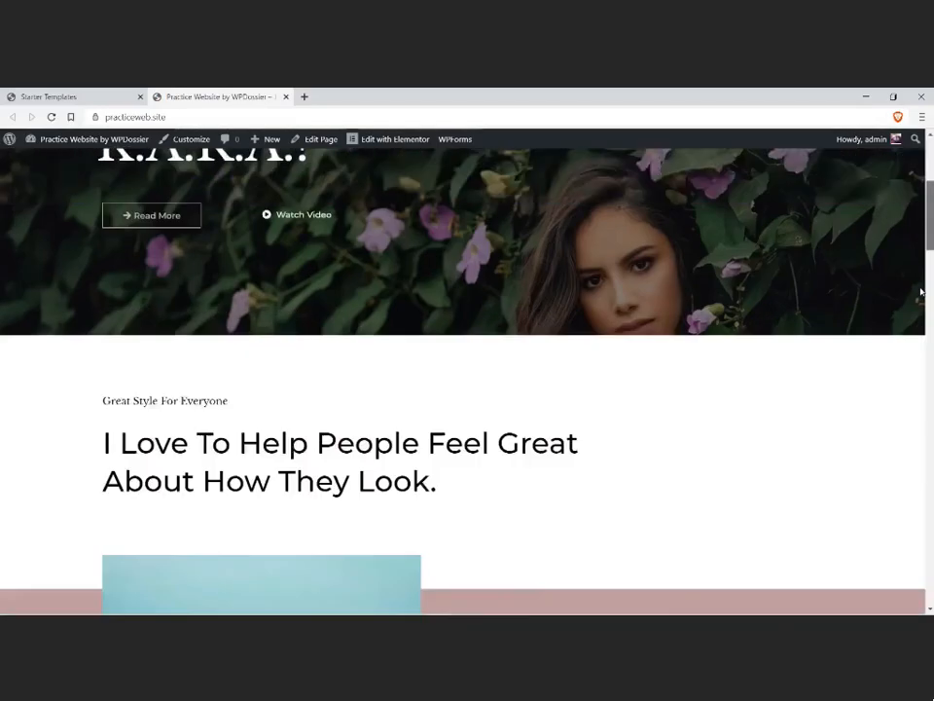
{"action": "scroll", "coordinate": [921, 243], "scroll_direction": "down", "scroll_amount": 15}
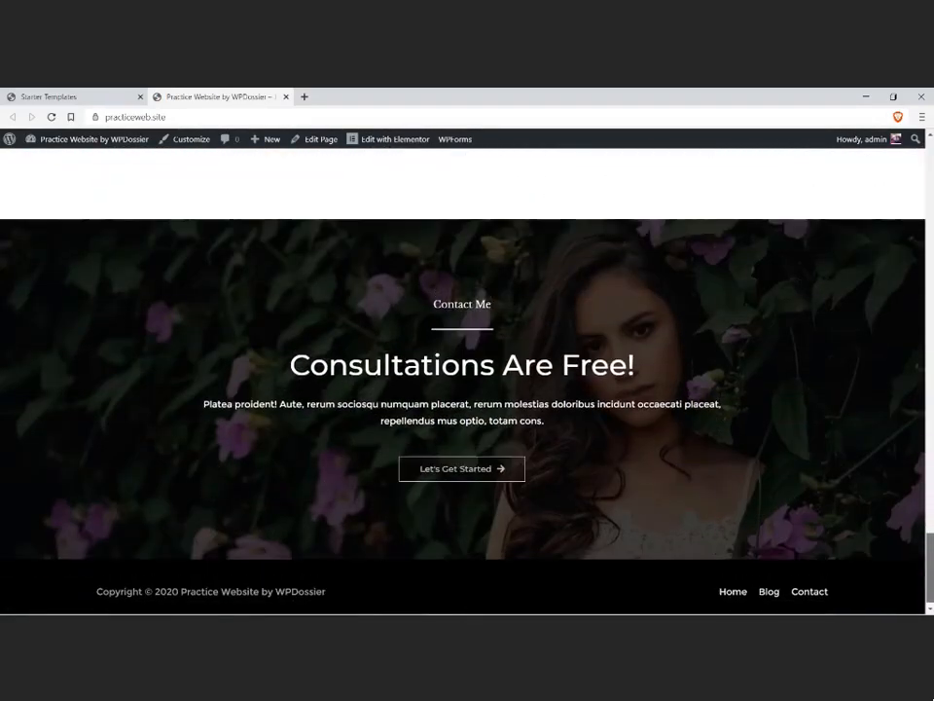
{"action": "scroll", "coordinate": [932, 194], "scroll_direction": "up", "scroll_amount": 15}
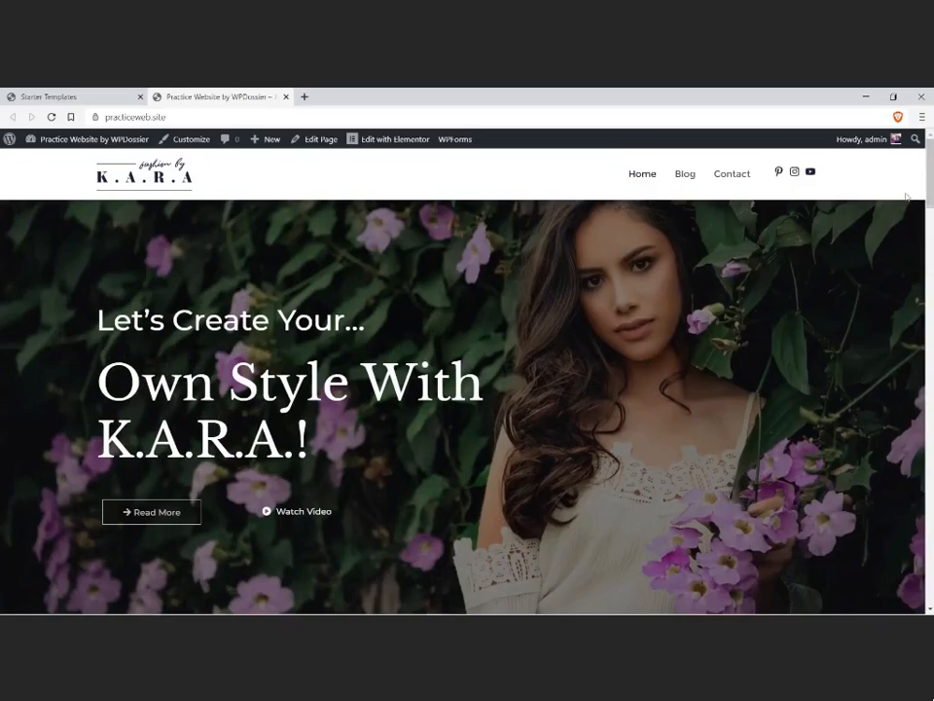
{"action": "left_click", "coordinate": [684, 181]}
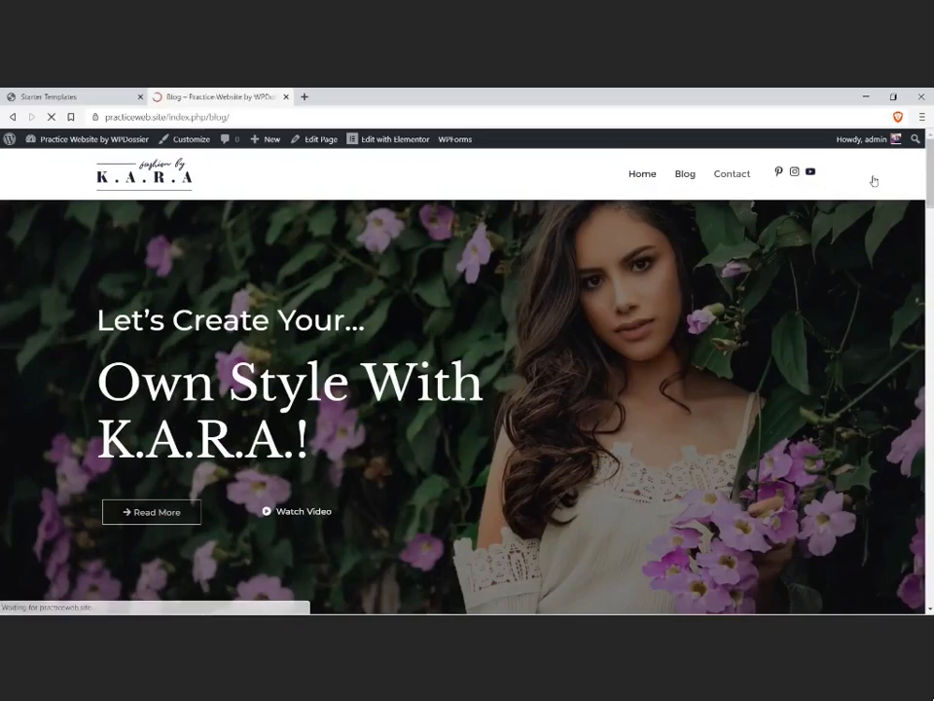
{"action": "scroll", "coordinate": [932, 201], "scroll_direction": "down", "scroll_amount": 2}
{"action": "scroll", "coordinate": [932, 202], "scroll_direction": "down", "scroll_amount": 15}
{"action": "scroll", "coordinate": [932, 201], "scroll_direction": "up", "scroll_amount": 8}
{"action": "scroll", "coordinate": [467, 379], "scroll_direction": "up", "scroll_amount": 20}
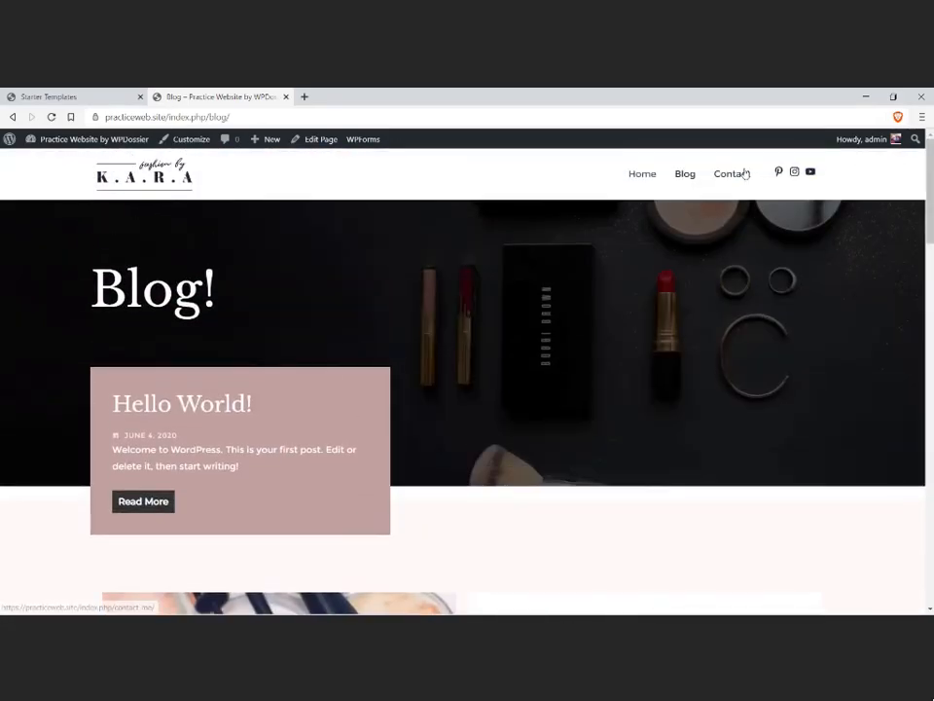
{"action": "left_click", "coordinate": [745, 173]}
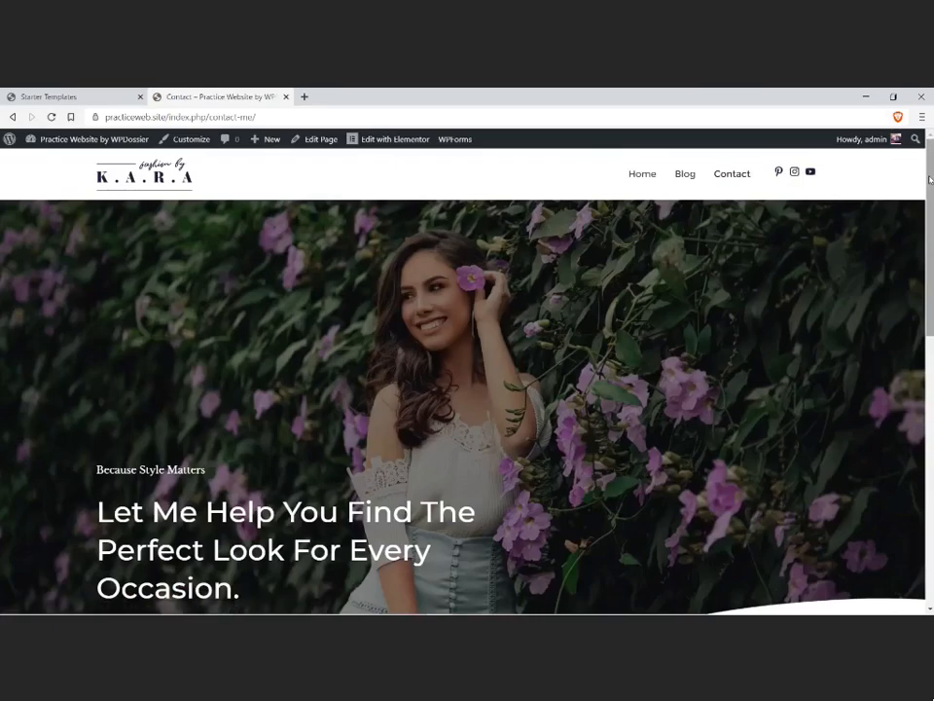
{"action": "scroll", "coordinate": [930, 180], "scroll_direction": "down", "scroll_amount": 10}
{"action": "scroll", "coordinate": [552, 225], "scroll_direction": "up", "scroll_amount": 10}
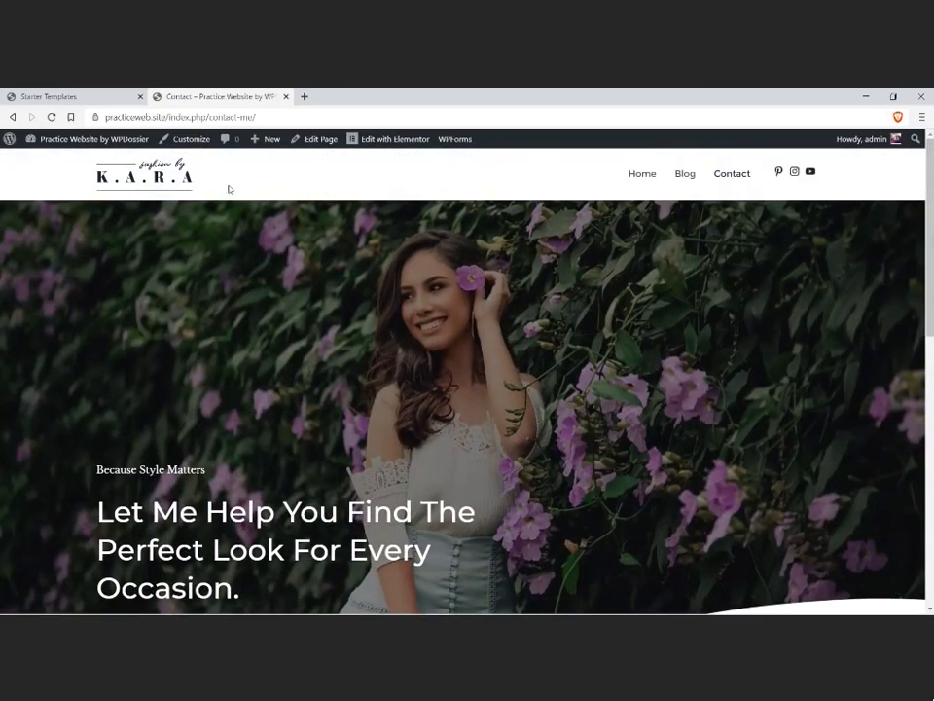
{"action": "left_click", "coordinate": [185, 175]}
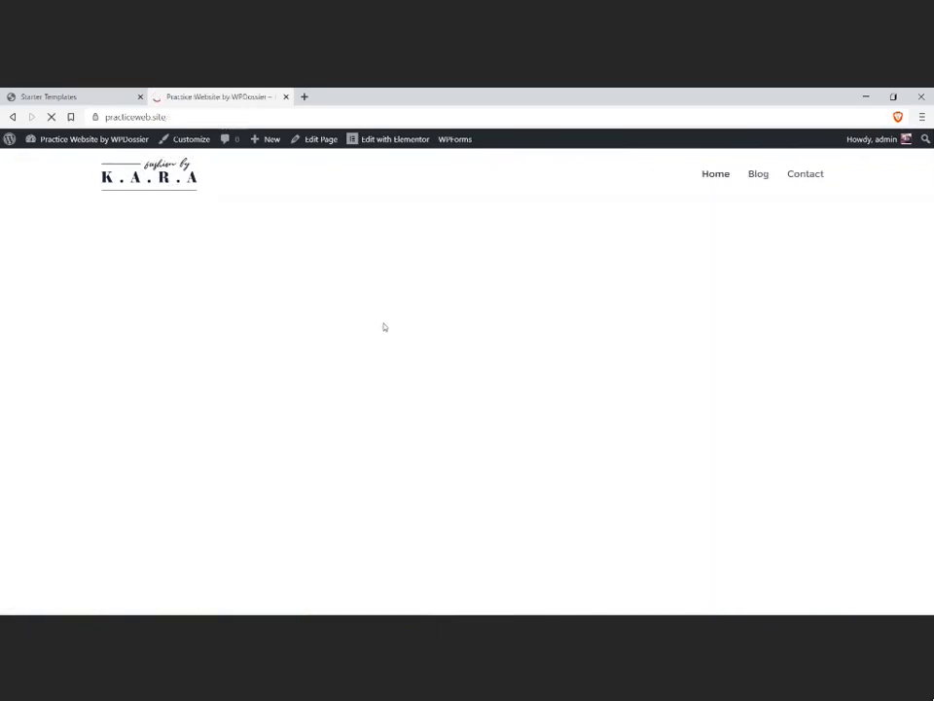